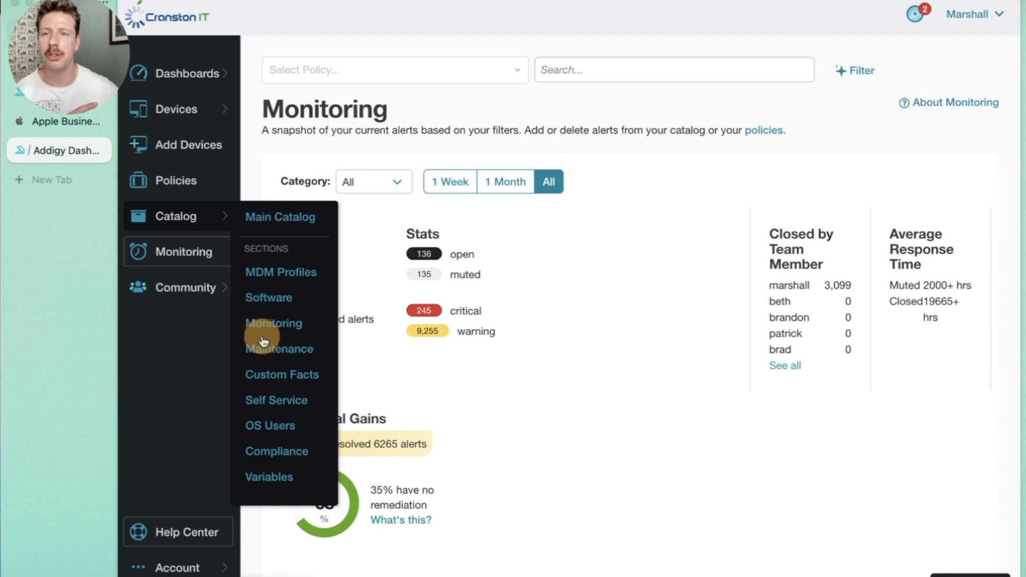
# Search the monitoring catalog for "offline" and examine the trigger and notification settings of the Offline longer than 1 Month alert.
pyautogui.click(266, 324)
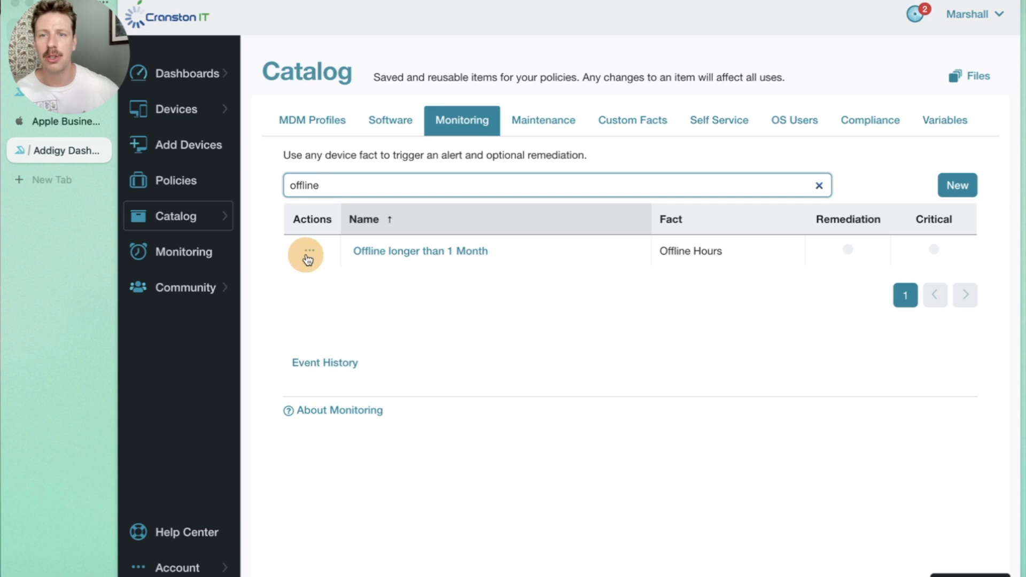
pyautogui.click(310, 251)
pyautogui.click(334, 277)
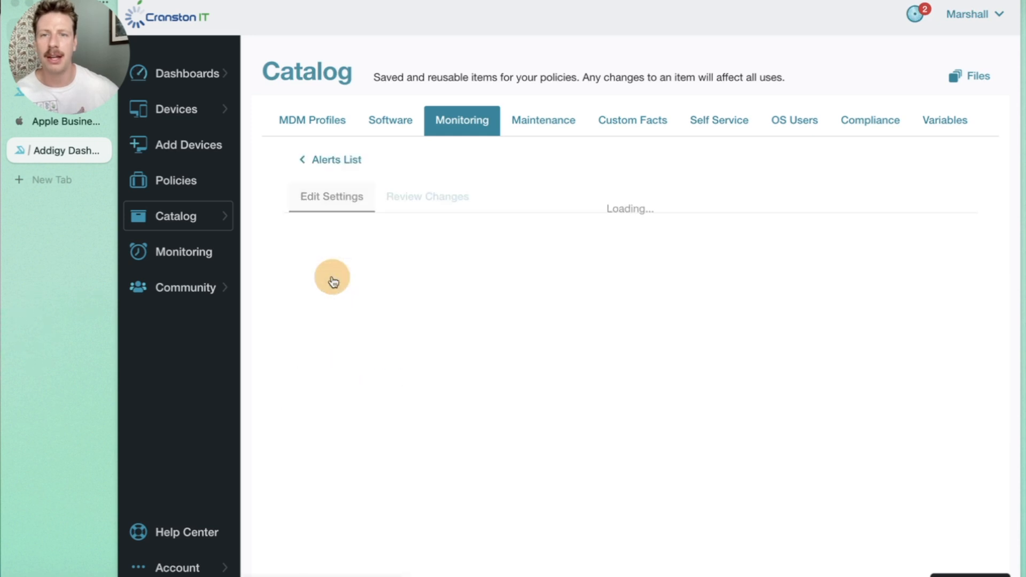
pyautogui.scroll(-3, 410, 321)
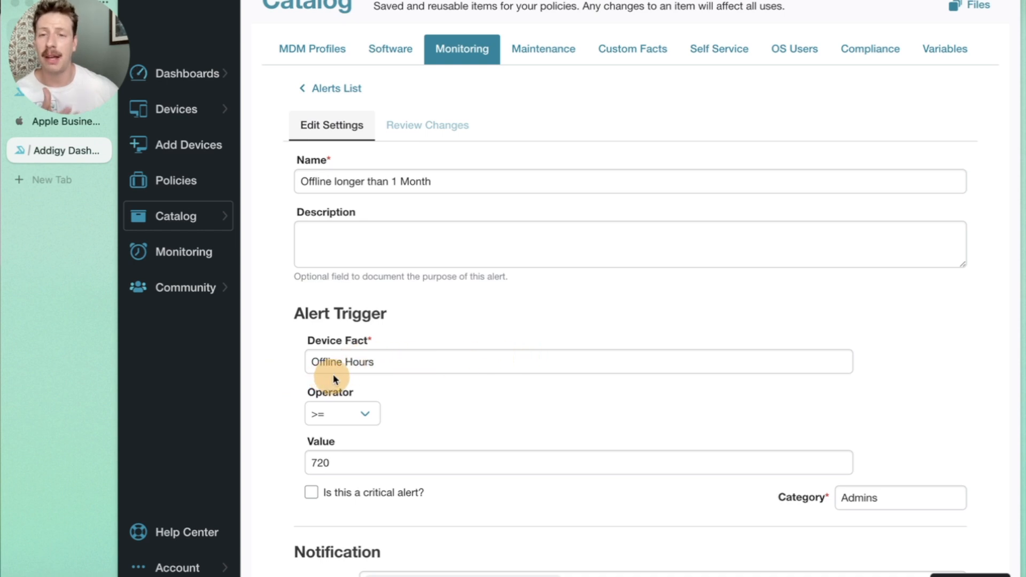
pyautogui.scroll(-5, 343, 366)
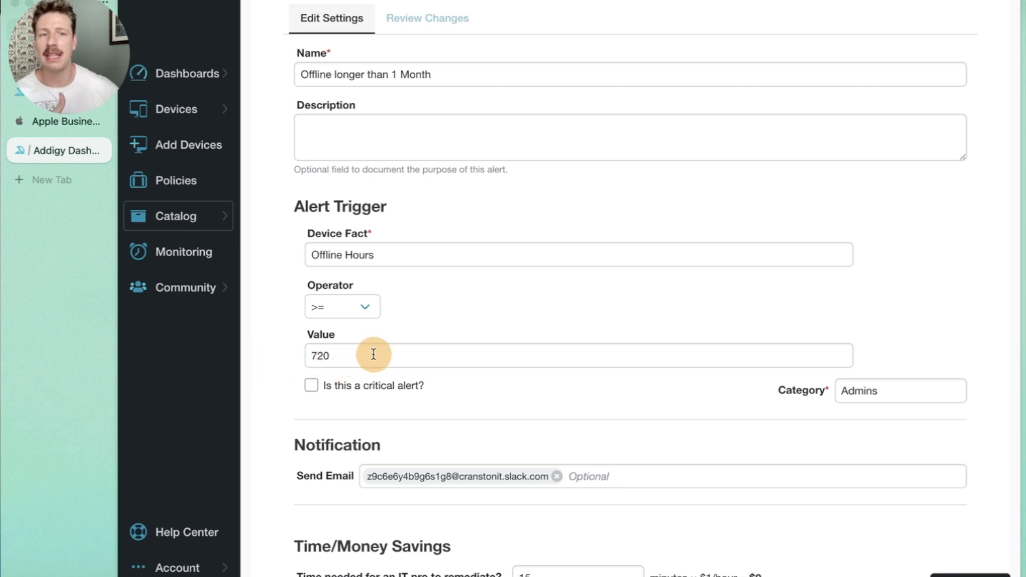
pyautogui.scroll(-2, 374, 354)
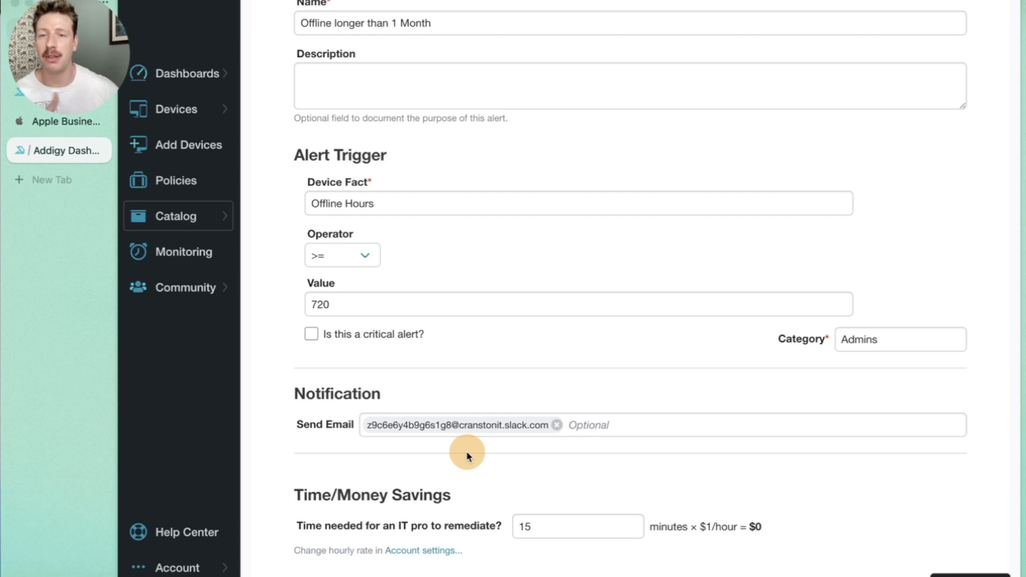
pyautogui.scroll(-1, 466, 451)
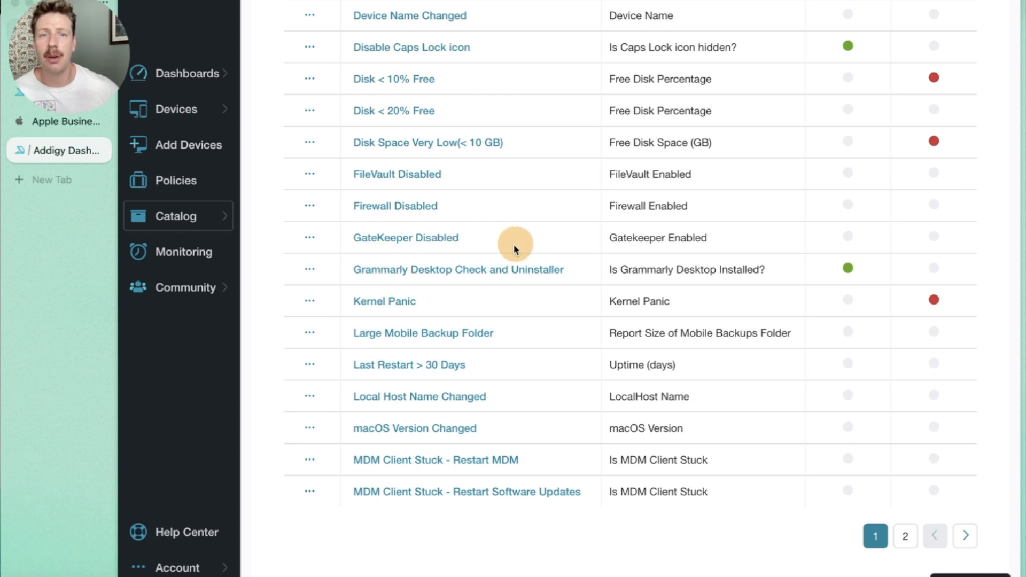
# Examine the Grammarly Desktop Check and Uninstaller alert's details, then its editable trigger, automated remediation script and time savings settings.
pyautogui.click(397, 268)
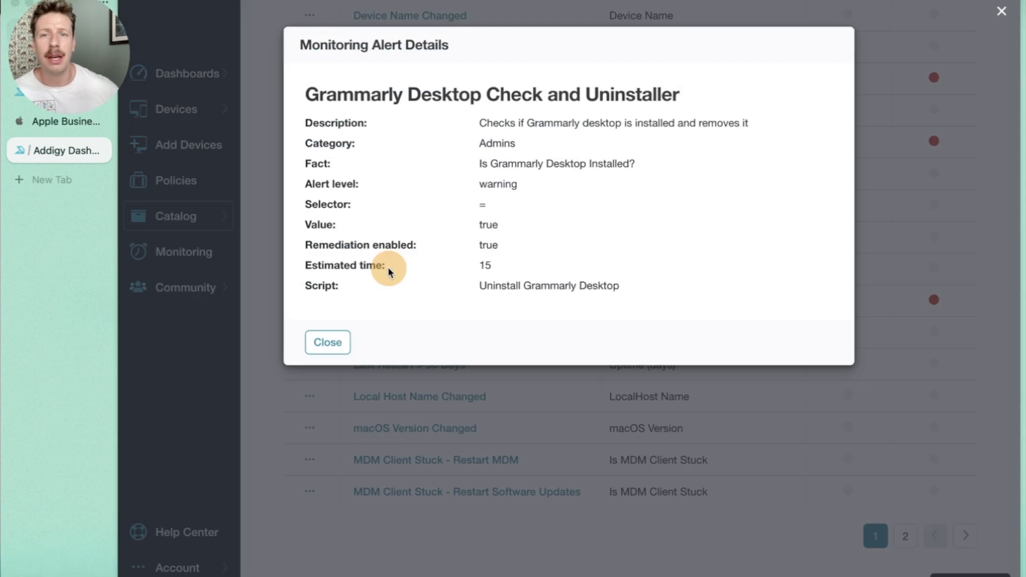
pyautogui.click(332, 343)
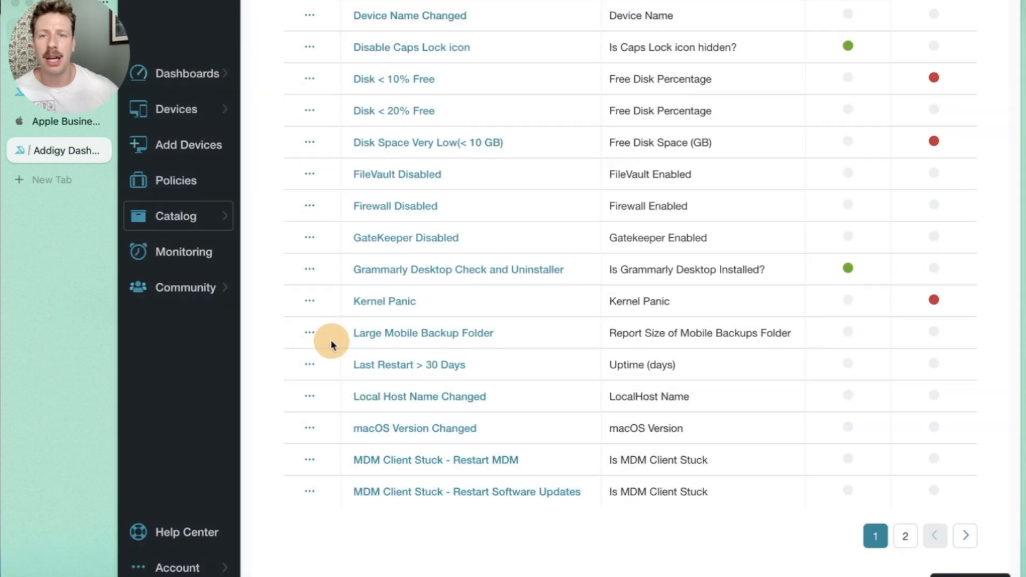
pyautogui.click(318, 276)
pyautogui.click(319, 295)
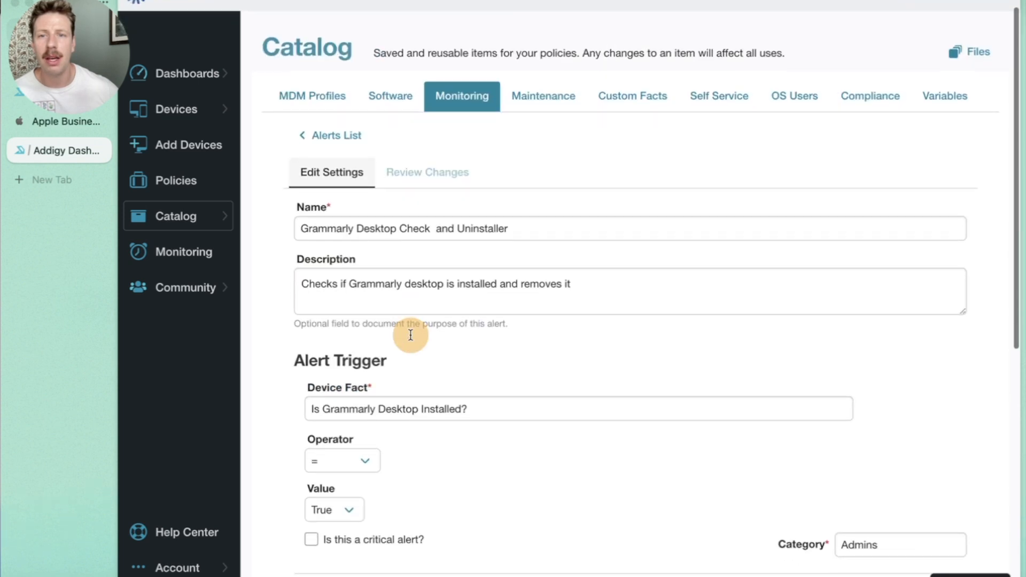
pyautogui.scroll(-3, 422, 337)
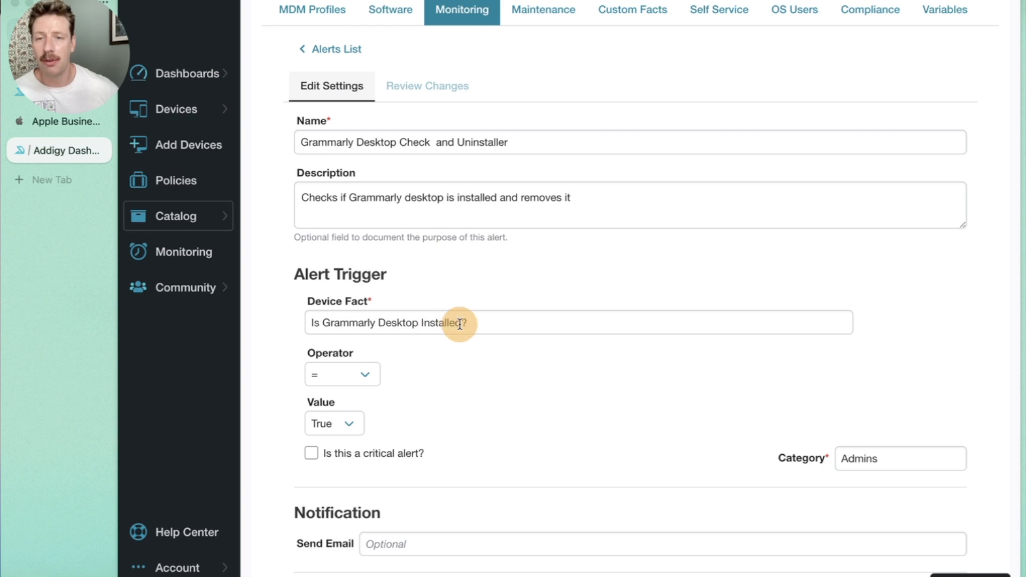
pyautogui.scroll(-3, 458, 323)
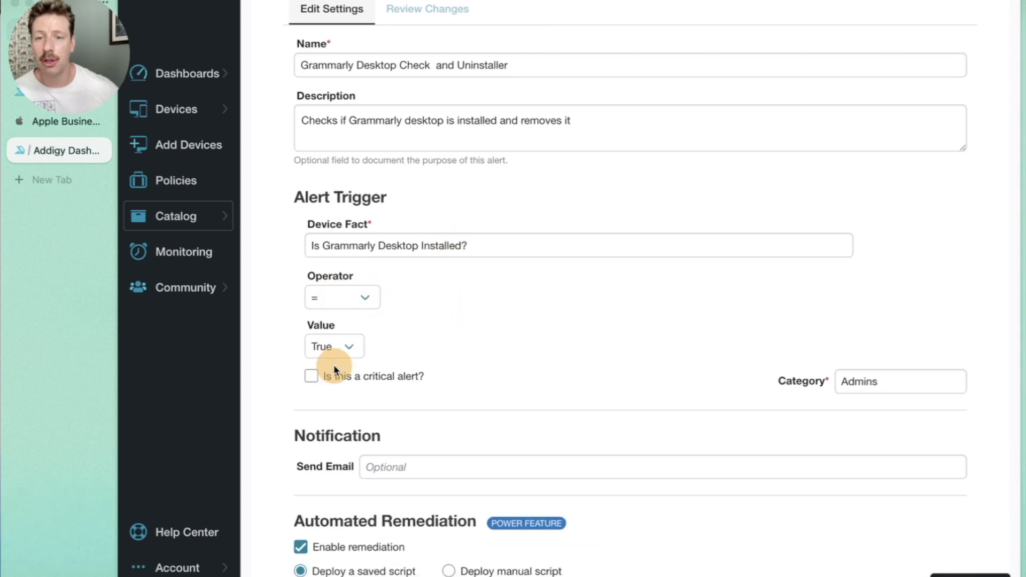
pyautogui.scroll(-6, 333, 364)
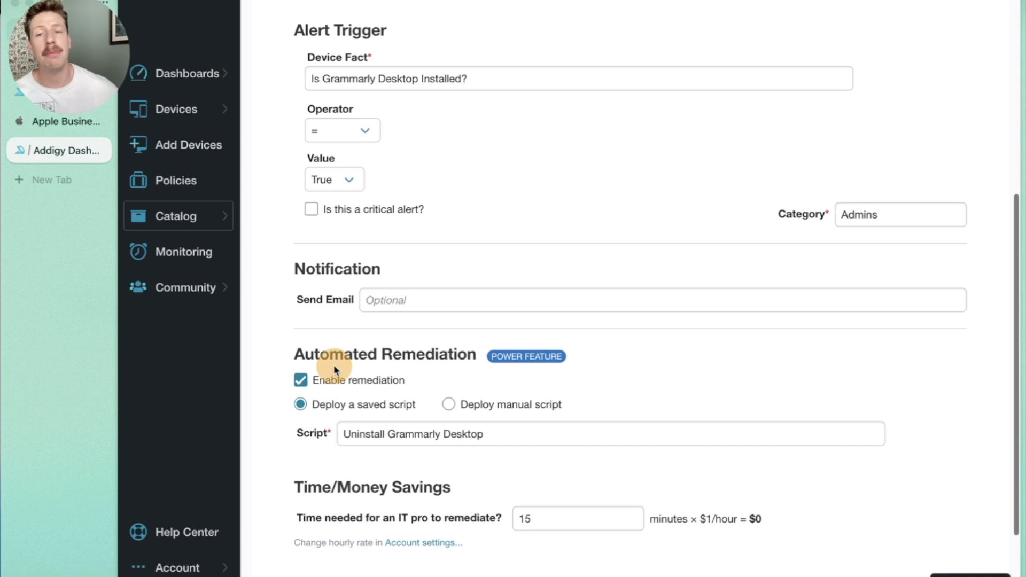
pyautogui.scroll(-1, 333, 365)
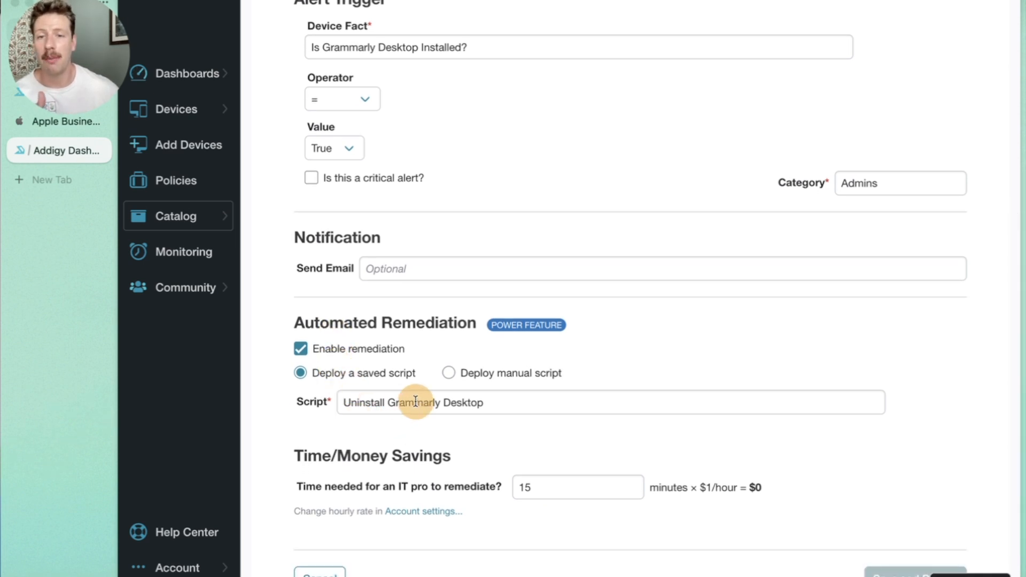
pyautogui.scroll(-1, 416, 402)
pyautogui.scroll(-1, 416, 401)
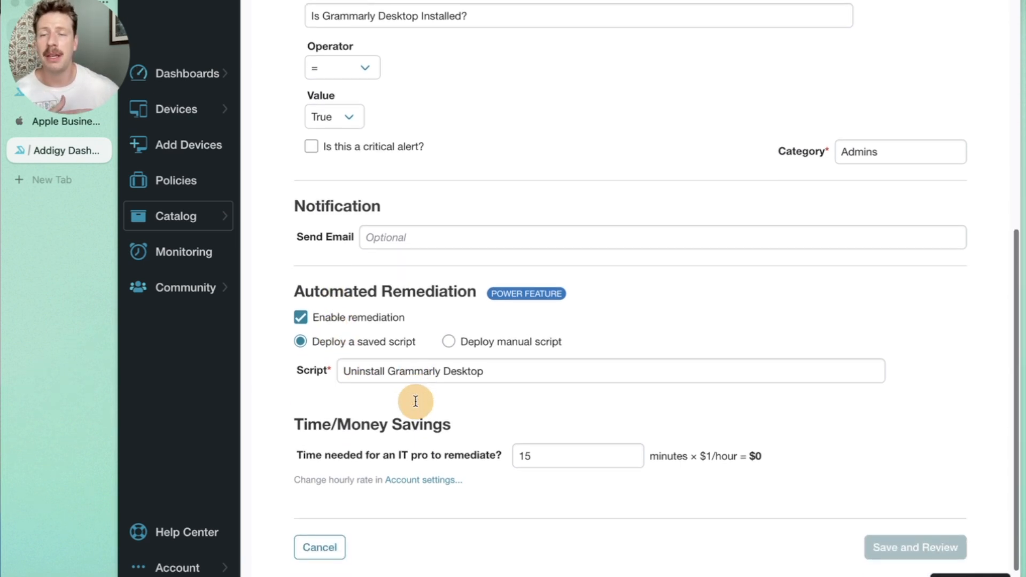
pyautogui.scroll(-1, 416, 405)
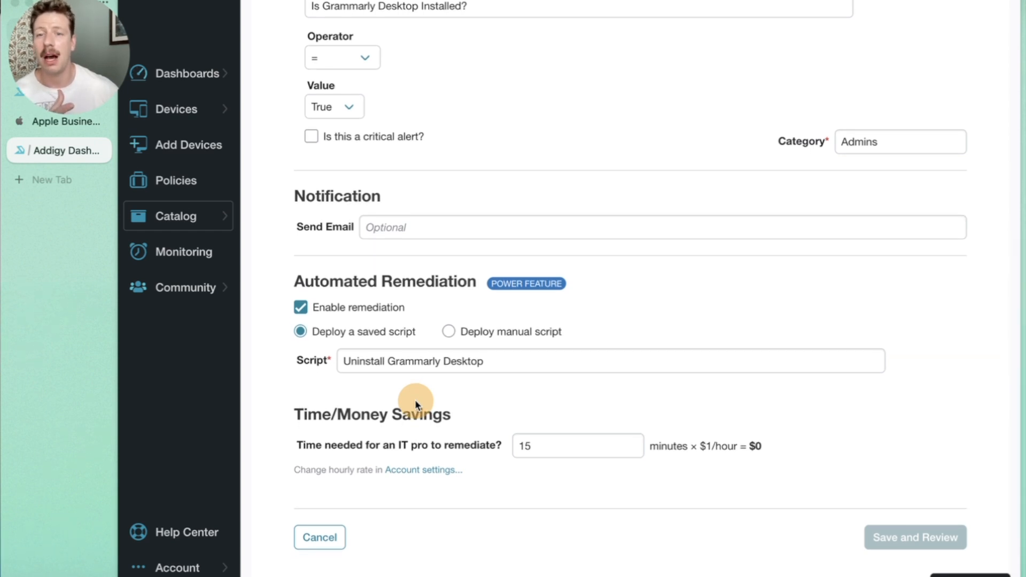
pyautogui.scroll(-3, 415, 400)
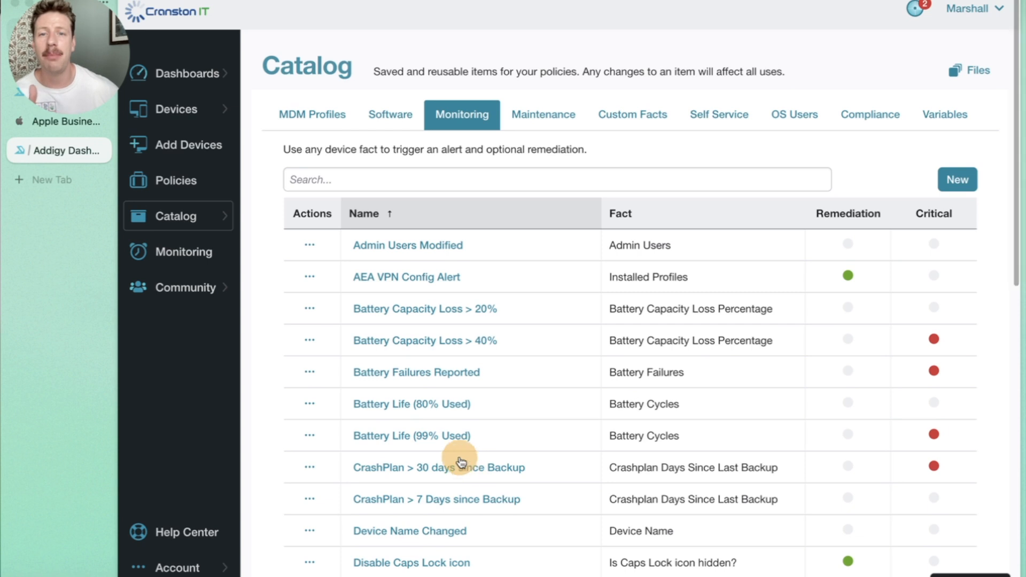
# Examine the trigger and notification settings of the Battery Capacity Loss > 20% alert, then return to the alerts list.
pyautogui.click(310, 308)
pyautogui.click(336, 337)
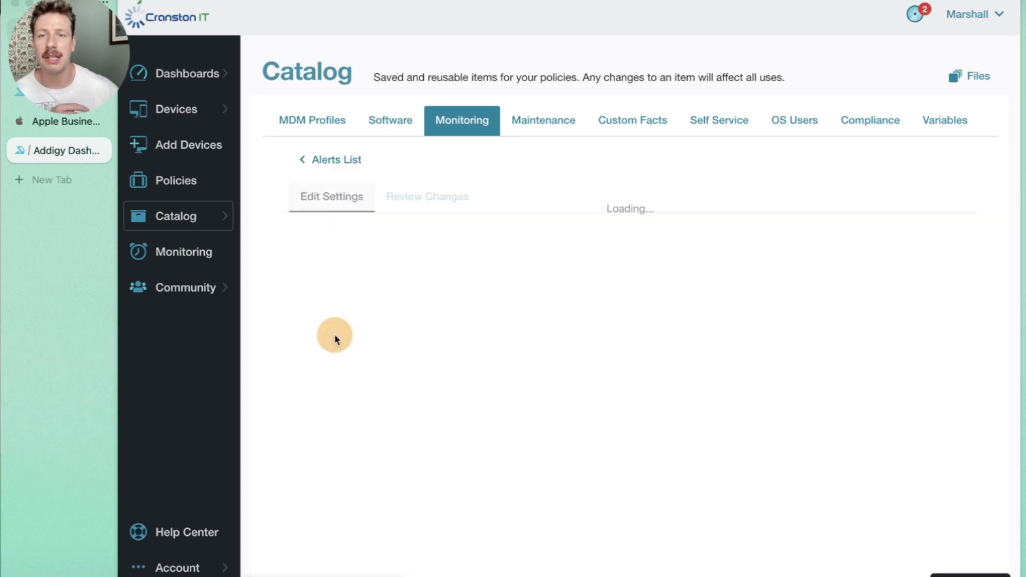
pyautogui.scroll(-3, 490, 397)
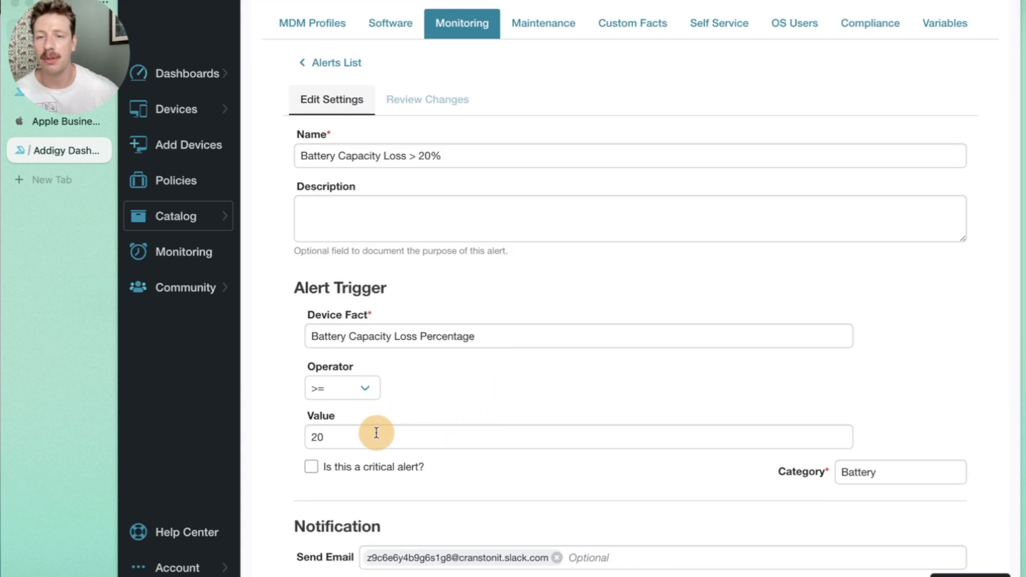
pyautogui.scroll(-3, 377, 427)
pyautogui.scroll(-1, 375, 434)
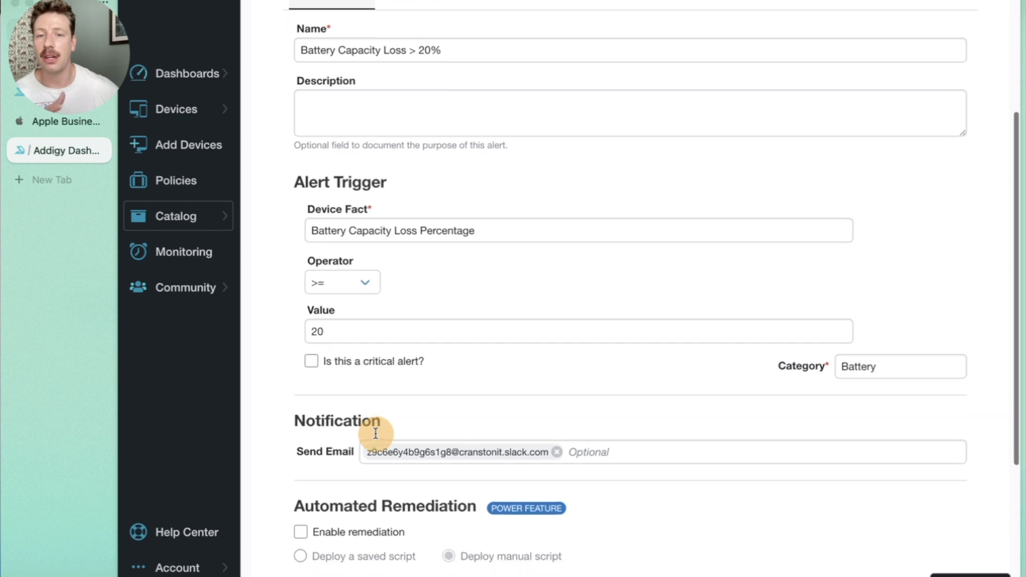
pyautogui.scroll(4, 361, 355)
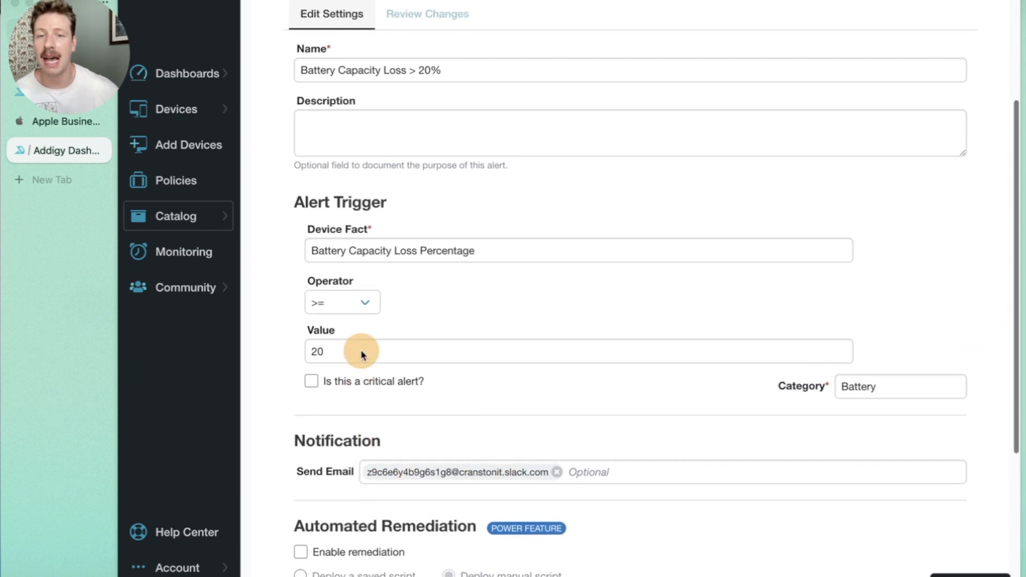
pyautogui.press('super+bracketleft')
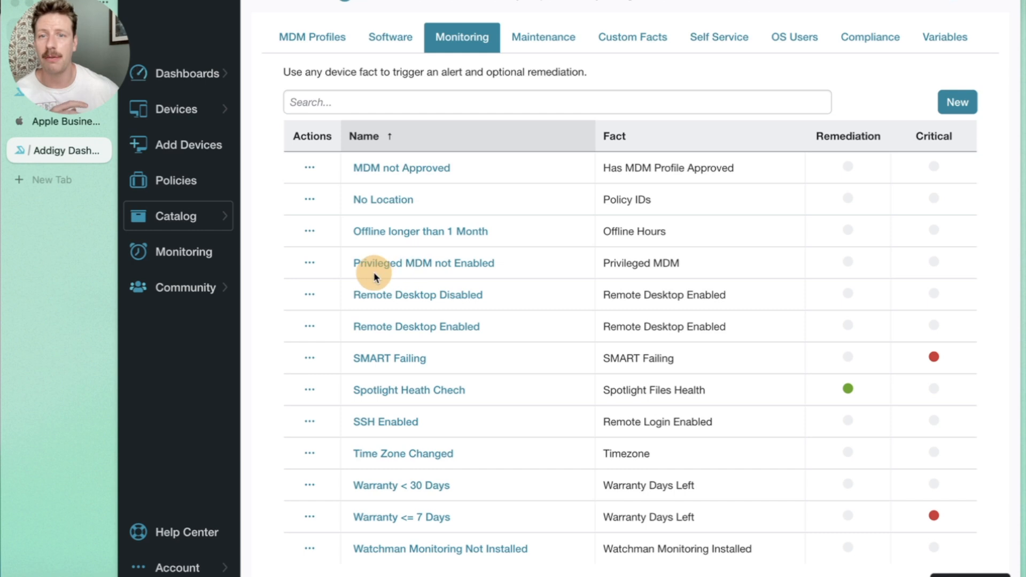
# Examine the Privileged MDM not Enabled alert's trigger, notification, remediation and time savings settings without changing them.
pyautogui.click(310, 266)
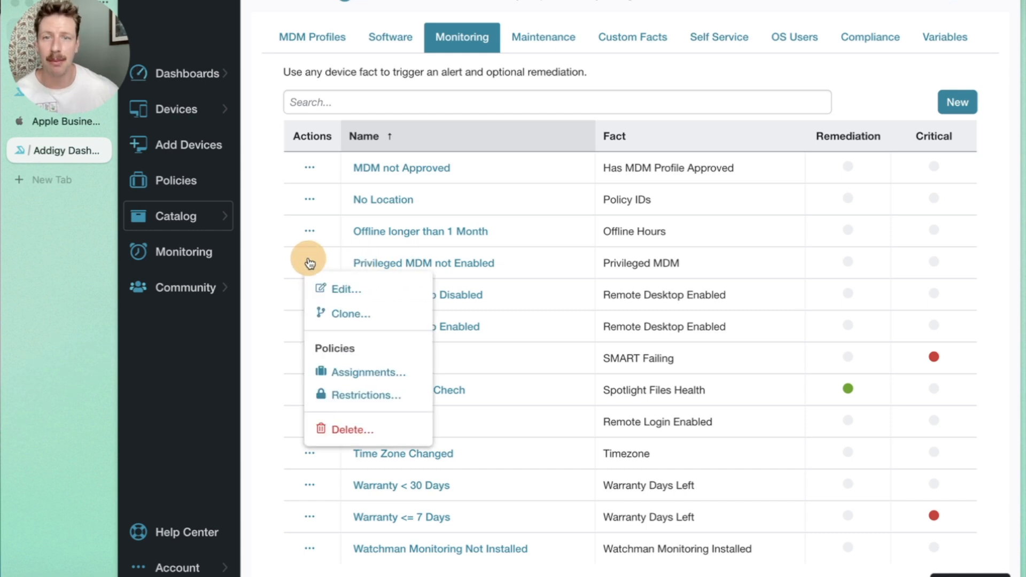
pyautogui.click(326, 288)
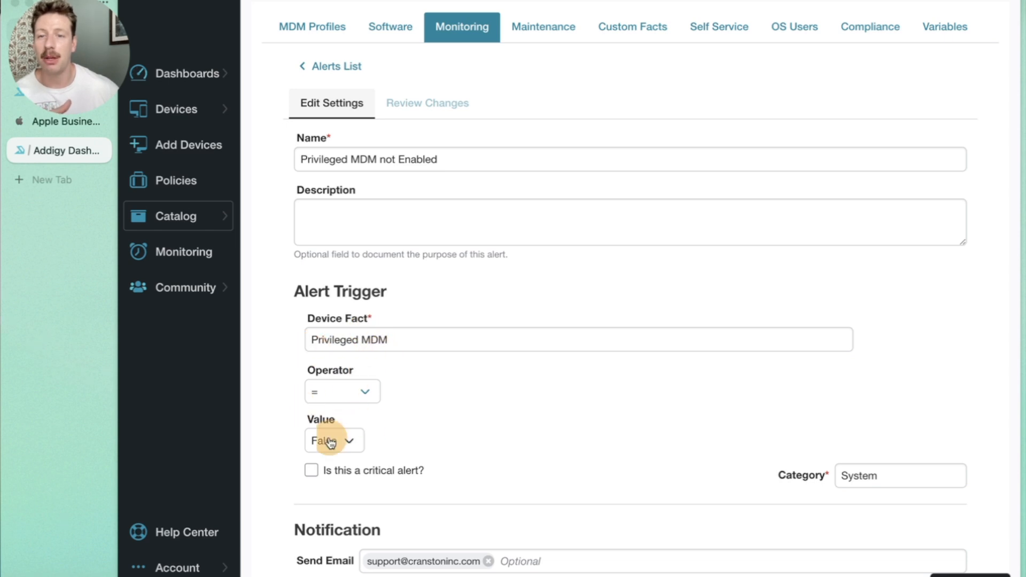
pyautogui.scroll(-4, 347, 441)
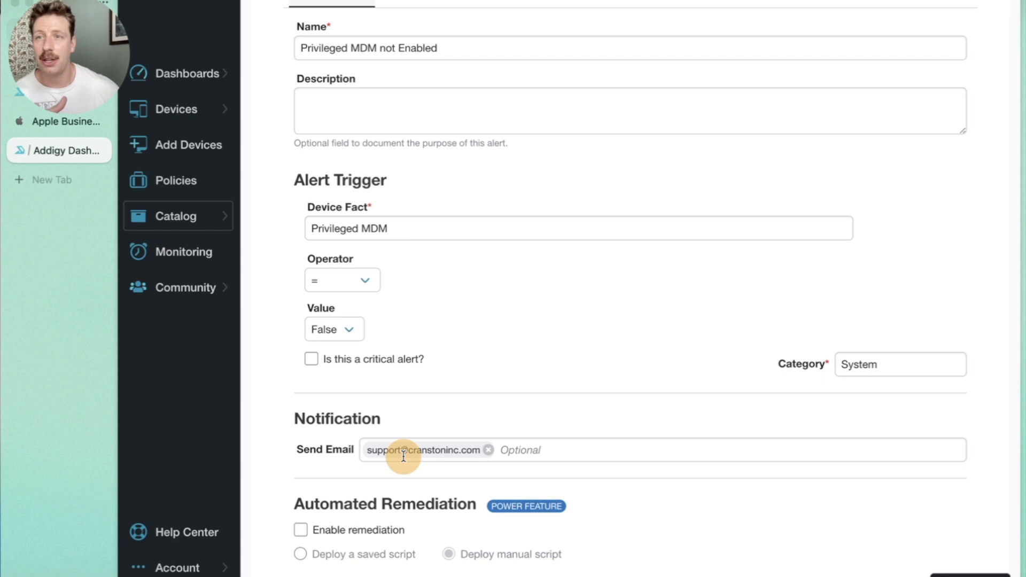
pyautogui.scroll(-3, 404, 454)
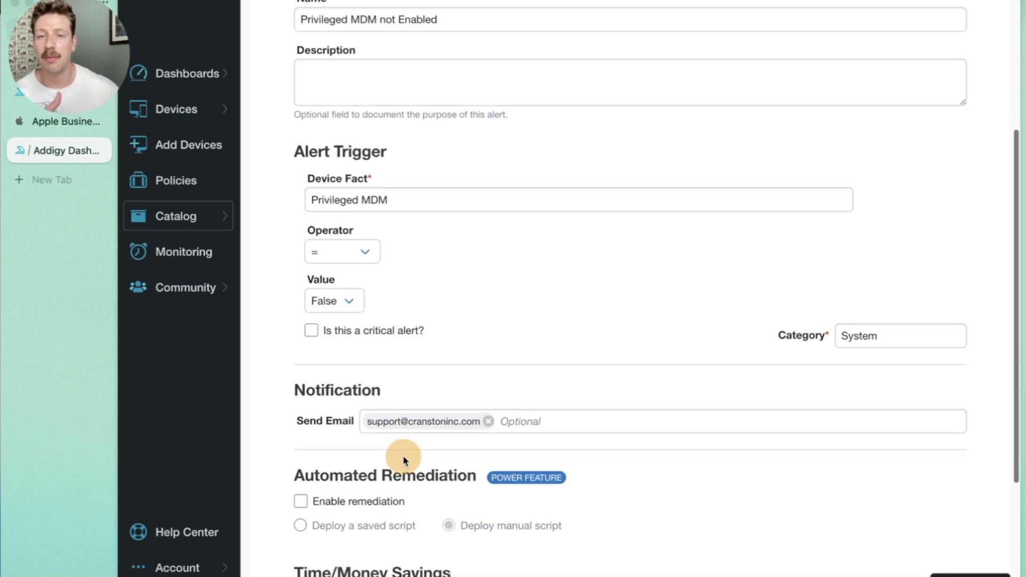
pyautogui.scroll(-3, 410, 458)
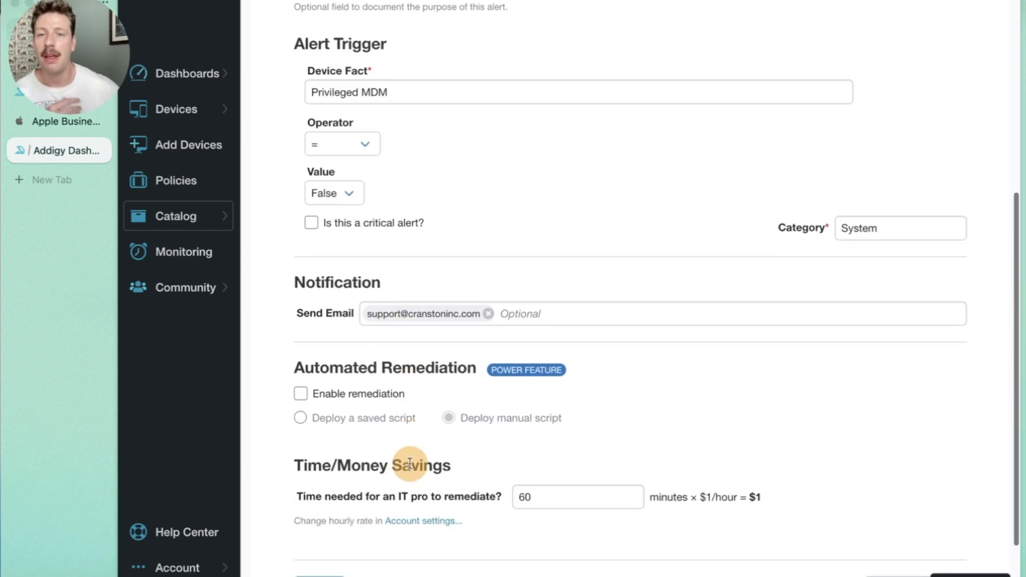
pyautogui.scroll(-2, 410, 458)
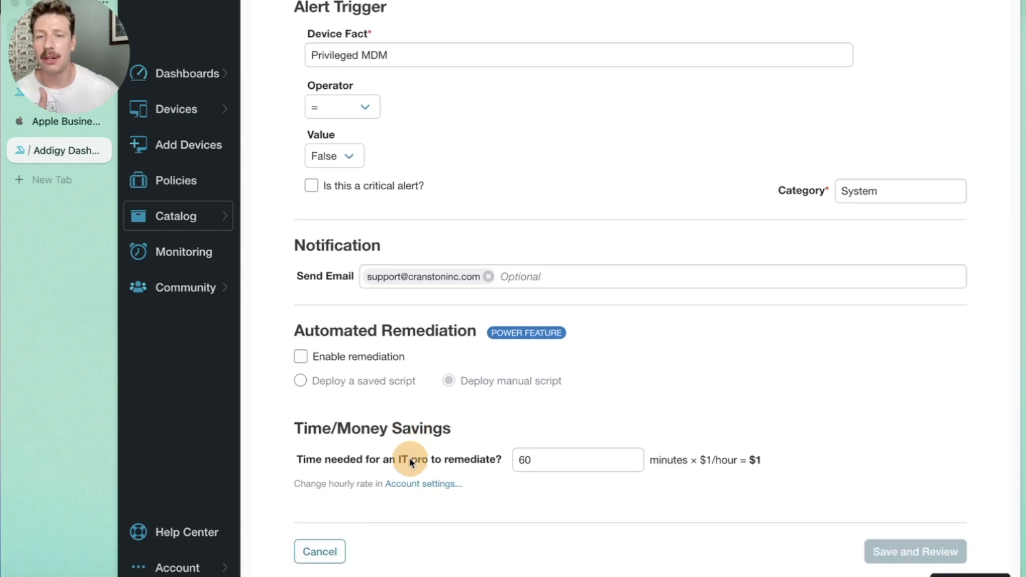
pyautogui.scroll(2, 410, 462)
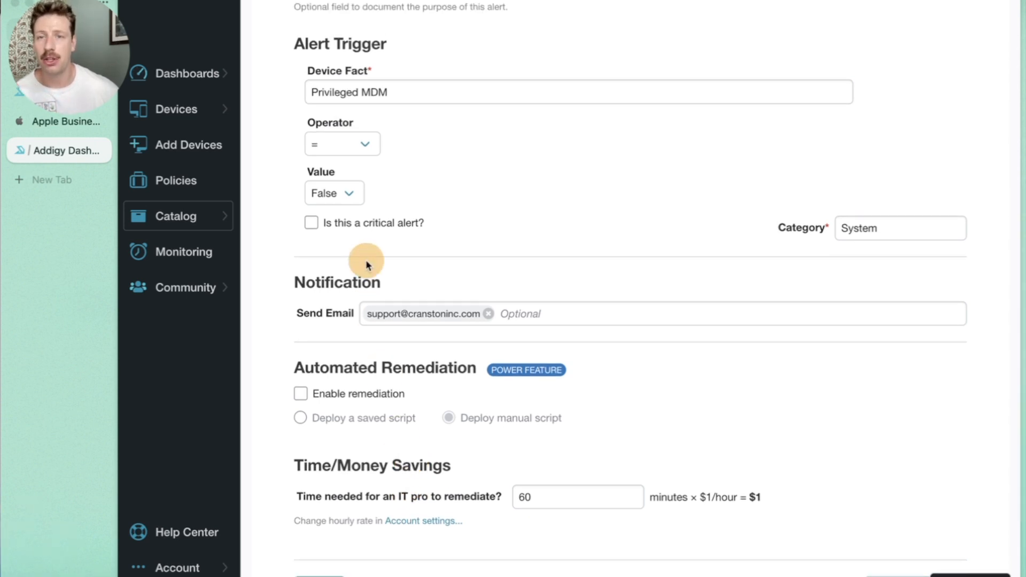
pyautogui.scroll(3, 369, 265)
pyautogui.scroll(1, 368, 265)
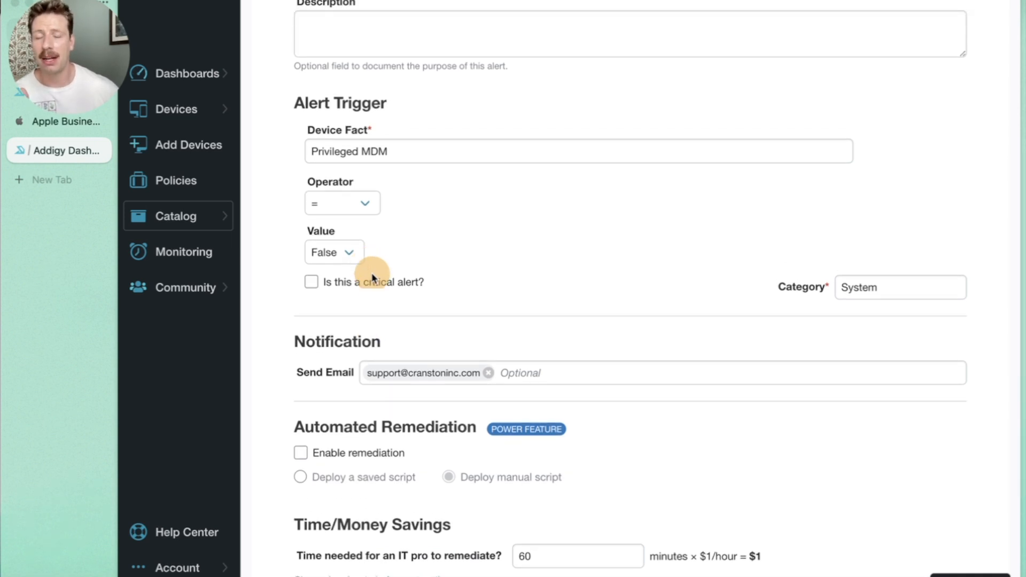
pyautogui.scroll(5, 396, 328)
pyautogui.scroll(8, 396, 330)
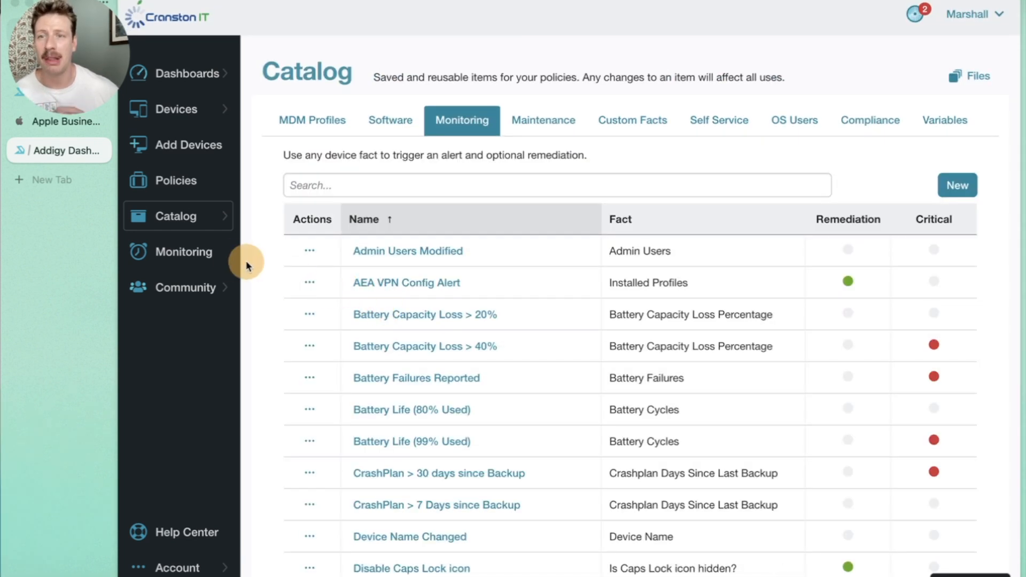
# Go to the Monitoring overview, check the device filter options and close them, and view the alert statistics.
pyautogui.click(201, 257)
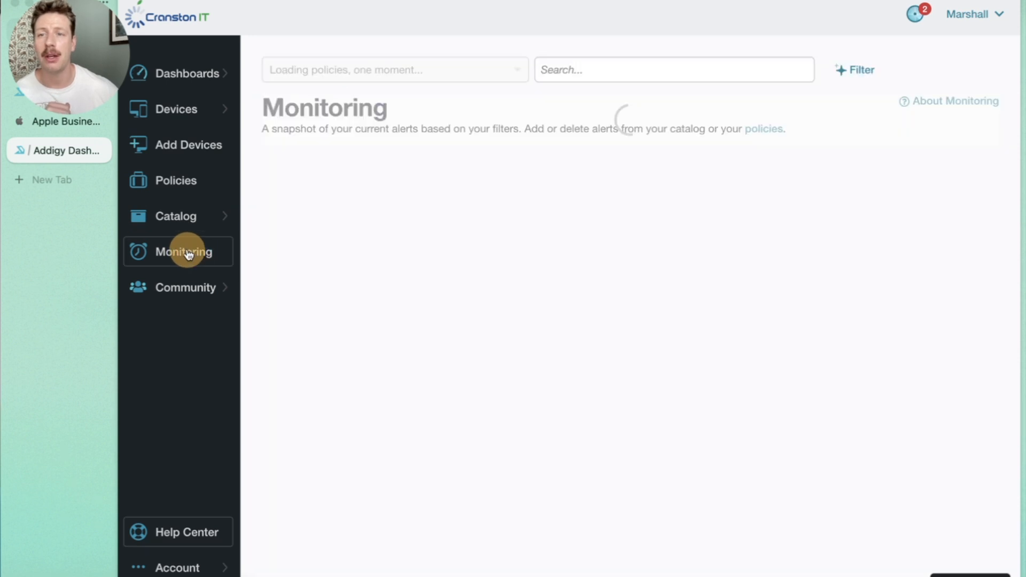
pyautogui.scroll(-3, 402, 251)
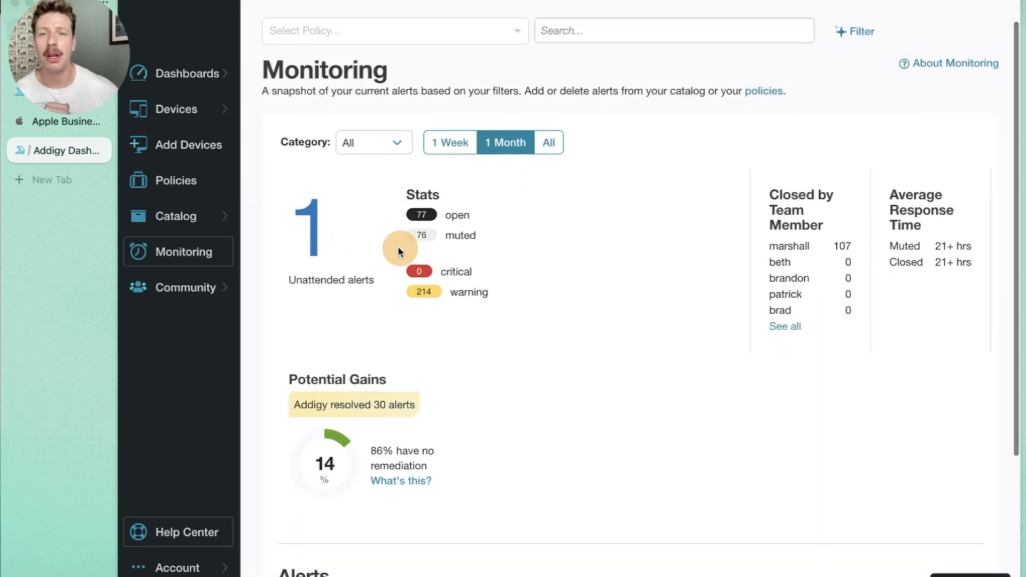
pyautogui.scroll(1, 376, 152)
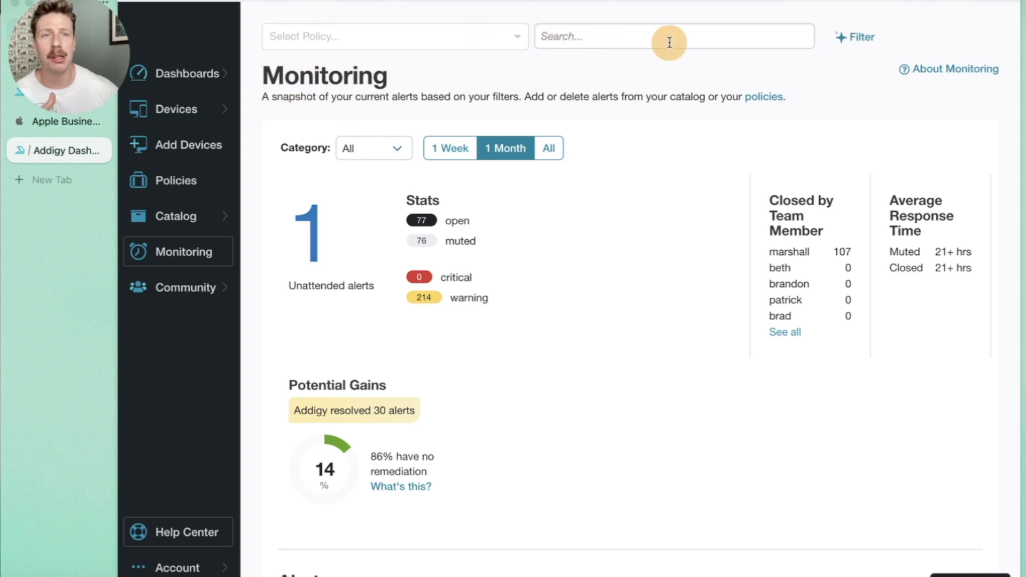
pyautogui.click(854, 39)
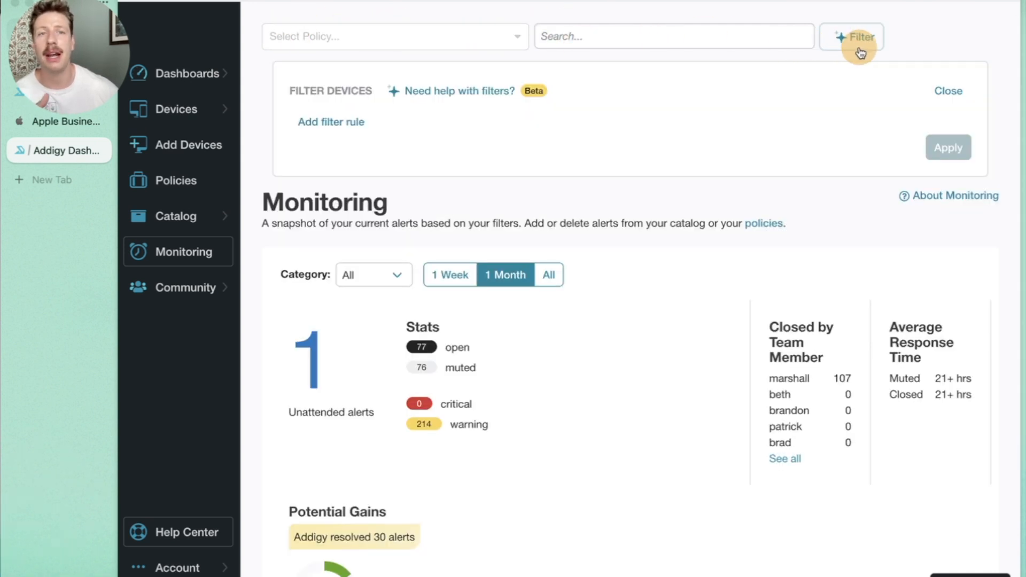
pyautogui.click(850, 47)
pyautogui.scroll(-2, 458, 185)
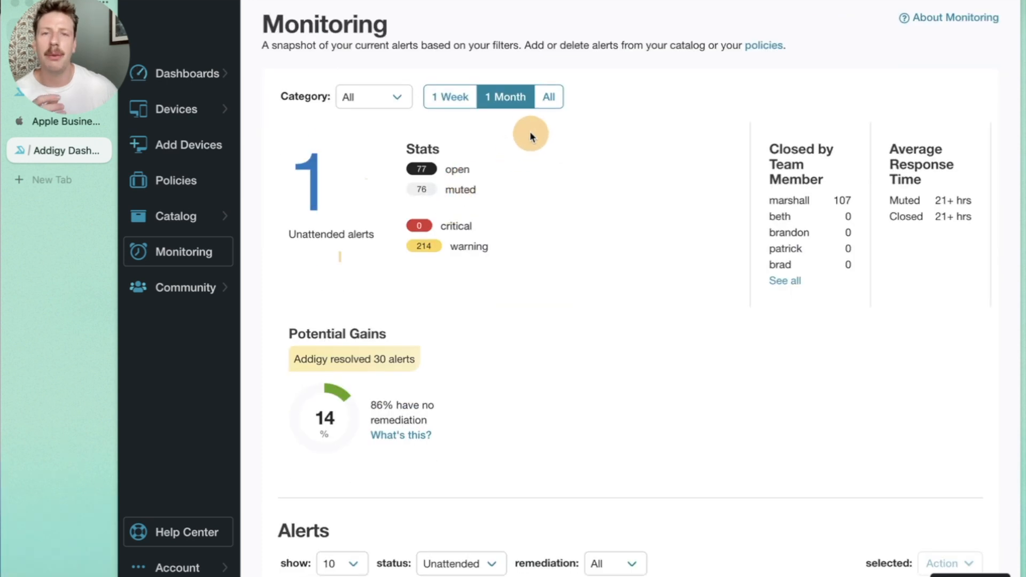
# Show the Monitoring statistics for the All time range, then check the category filter options and close them without changing the category.
pyautogui.click(543, 105)
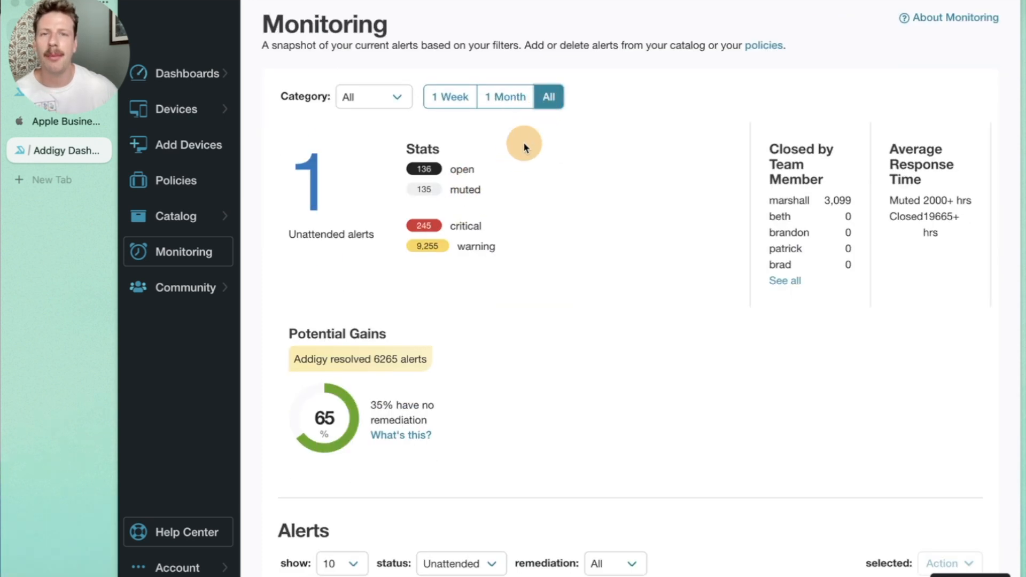
pyautogui.scroll(-4, 436, 176)
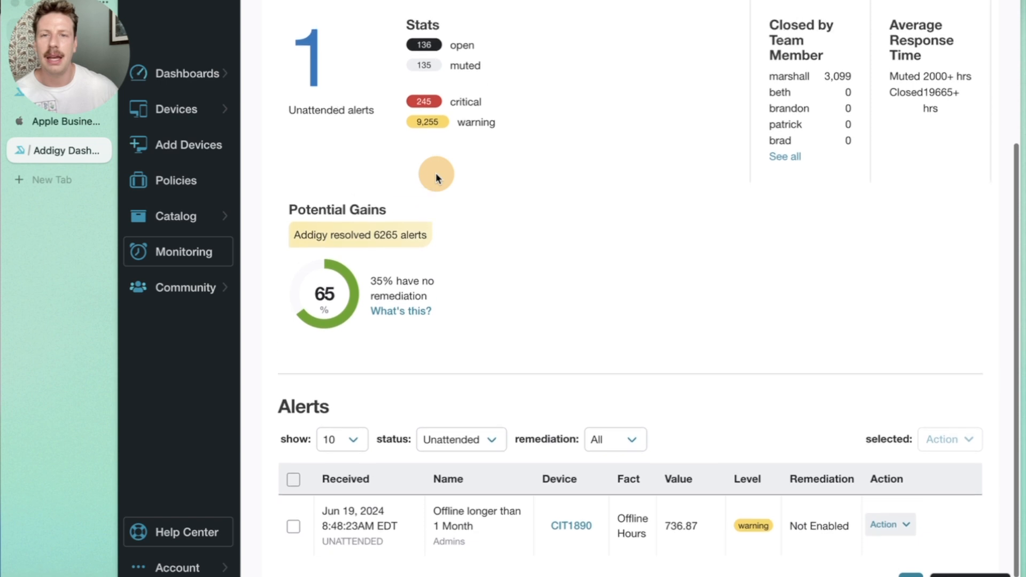
pyautogui.scroll(2, 436, 177)
pyautogui.click(381, 57)
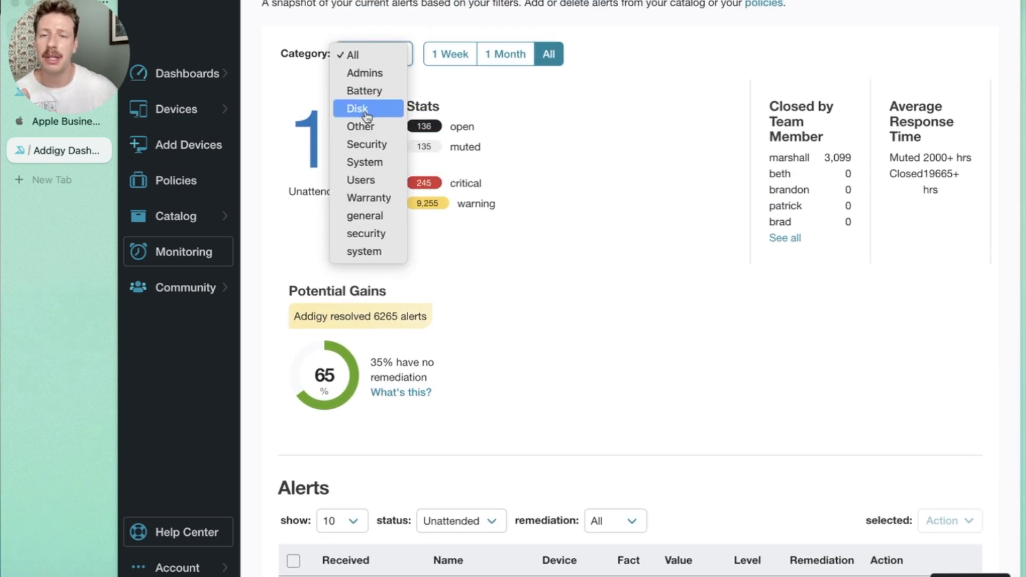
pyautogui.click(446, 202)
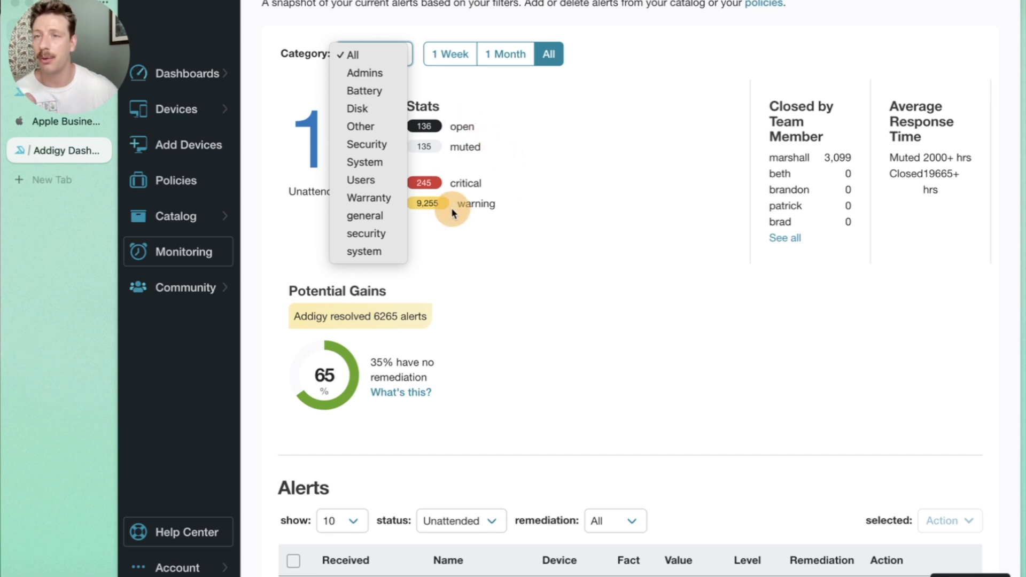
pyautogui.click(518, 195)
# Examine the unattended alert in the Alerts list, including its fact, value, level and remediation, alongside the alert statistics.
pyautogui.scroll(-2, 519, 196)
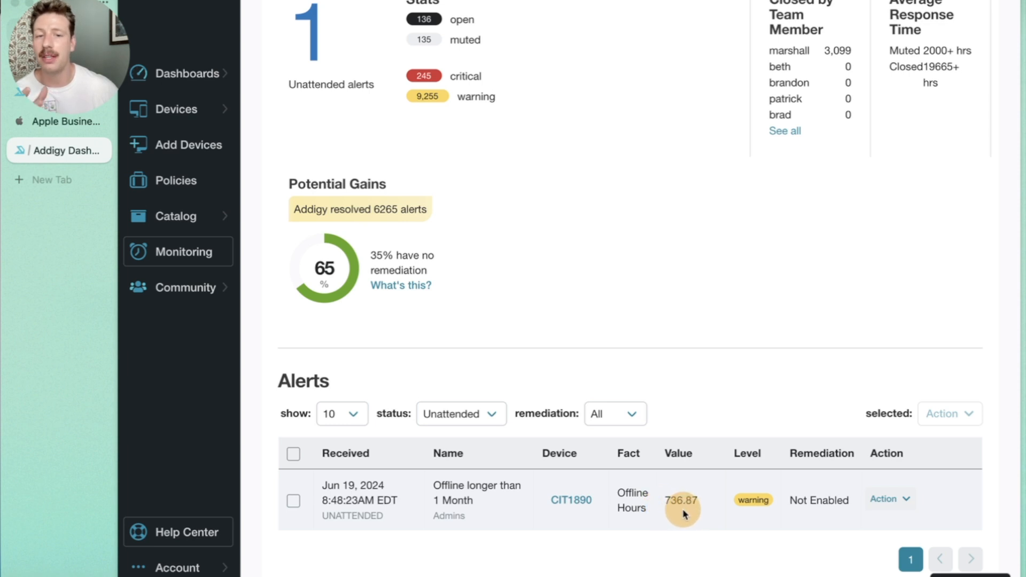
pyautogui.scroll(1, 686, 511)
pyautogui.scroll(2, 684, 503)
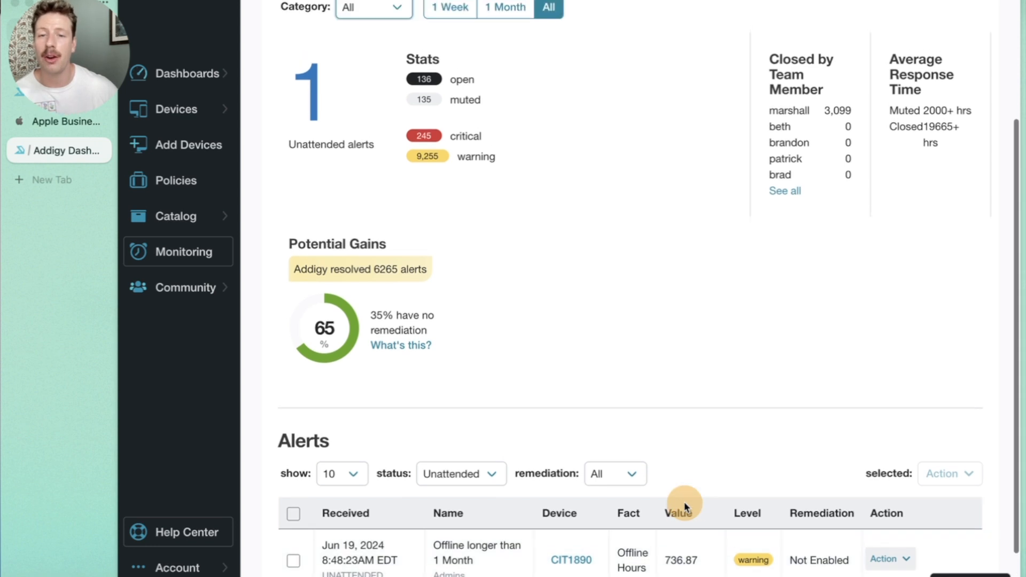
pyautogui.scroll(1, 684, 507)
pyautogui.scroll(-1, 684, 507)
pyautogui.scroll(-1, 685, 506)
pyautogui.scroll(-2, 685, 503)
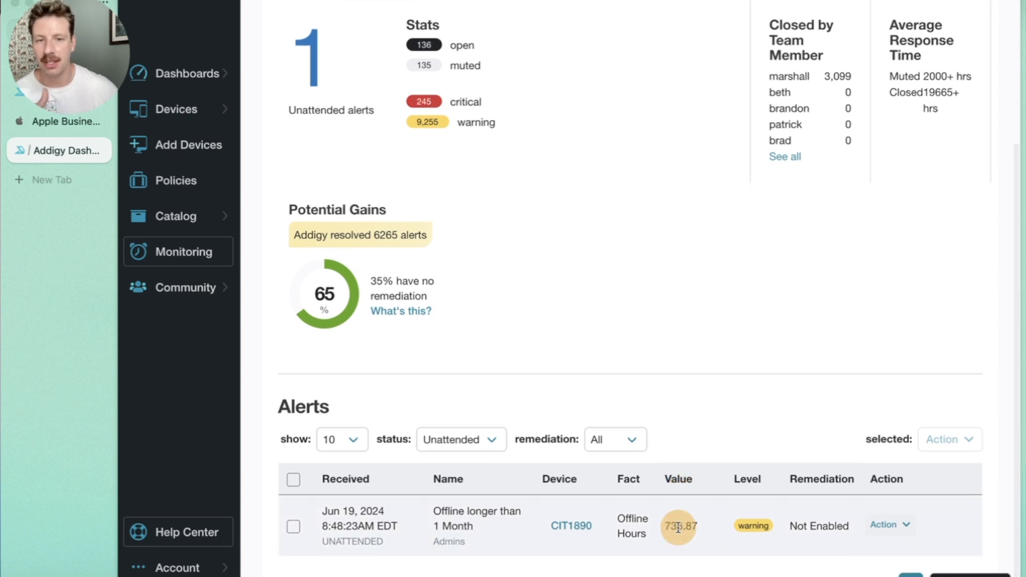
pyautogui.scroll(-2, 680, 527)
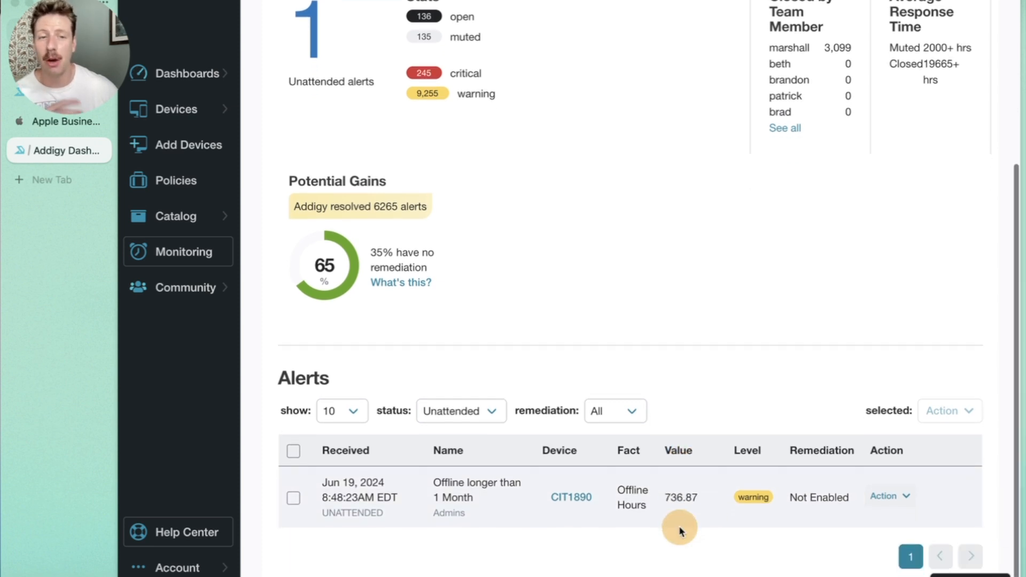
# Select the Offline longer than 1 Month alert and review the close and mute duration options for selected alerts.
pyautogui.click(294, 500)
pyautogui.click(950, 408)
pyautogui.click(911, 485)
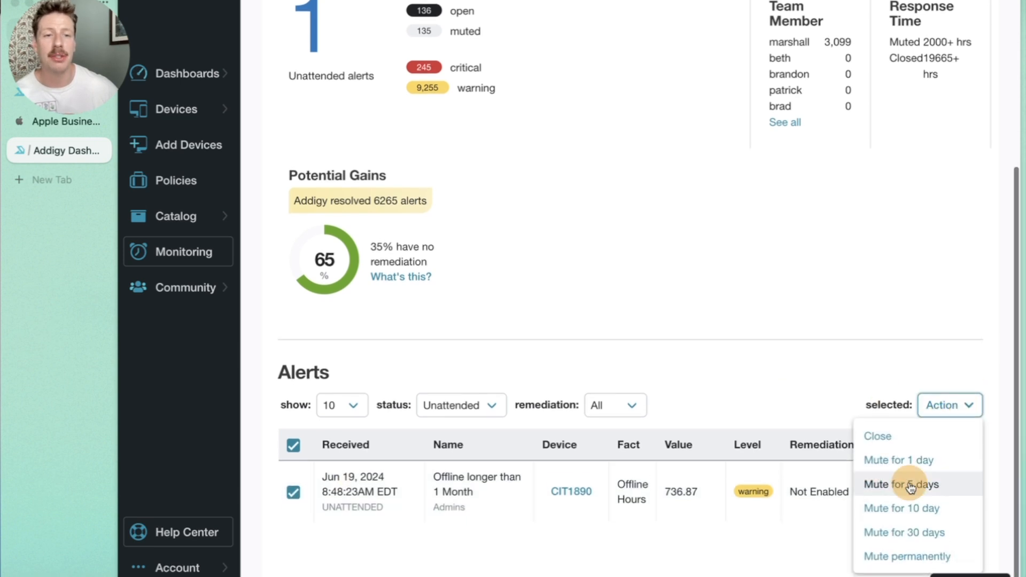
pyautogui.click(903, 535)
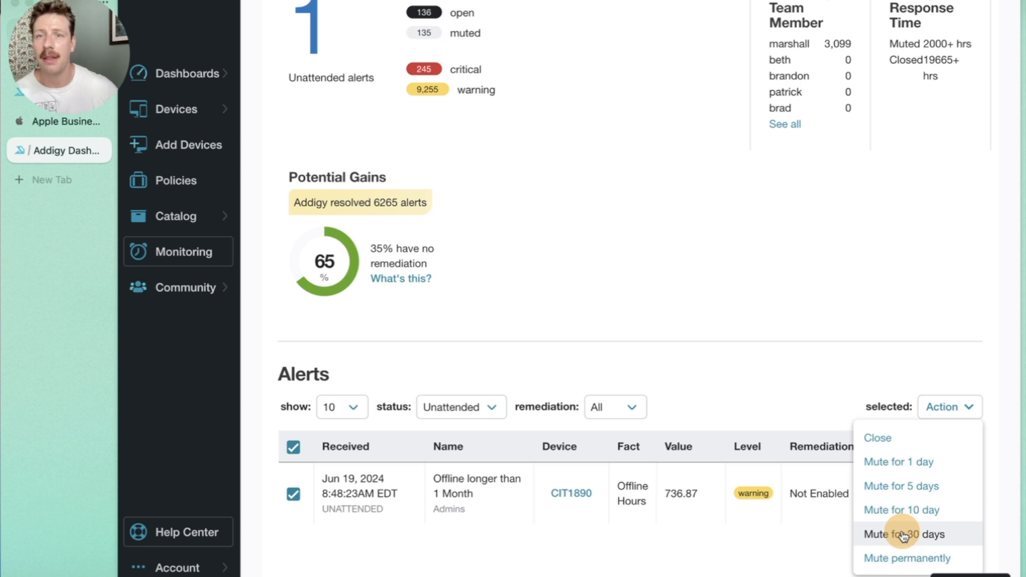